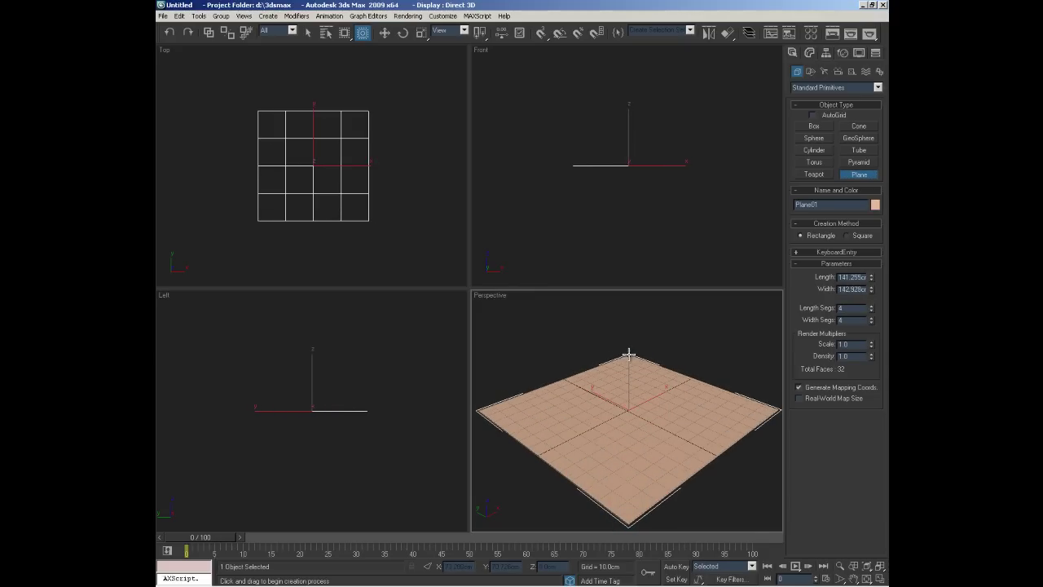
Create a sphere with a radius of about 32 cm in the Front view, resting on the plane.
{"action": "left_click", "coordinate": [815, 139]}
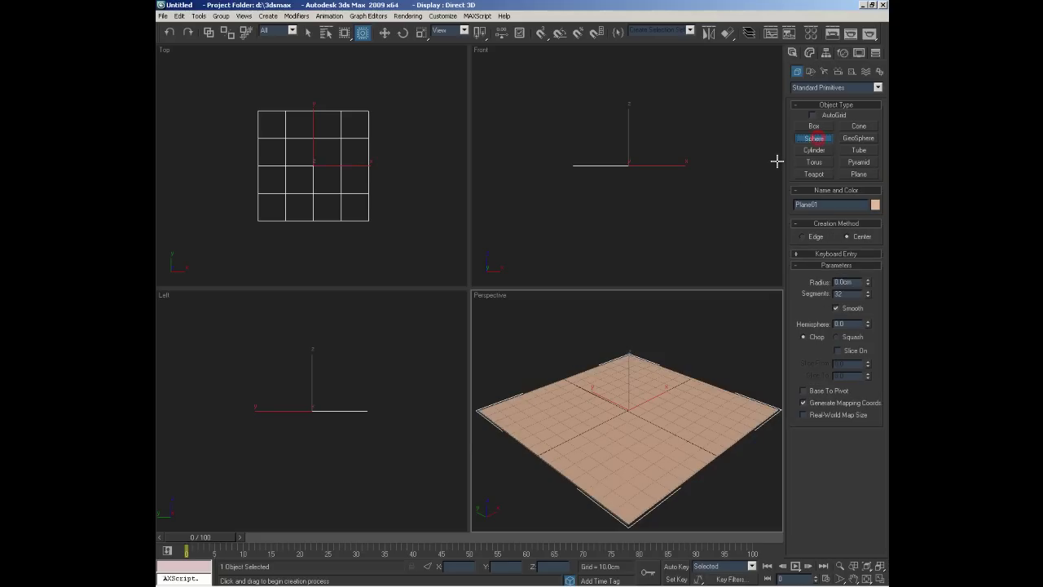
{"action": "left_click", "coordinate": [663, 156]}
{"action": "left_click_drag", "start_coordinate": [659, 140], "coordinate": [668, 120]}
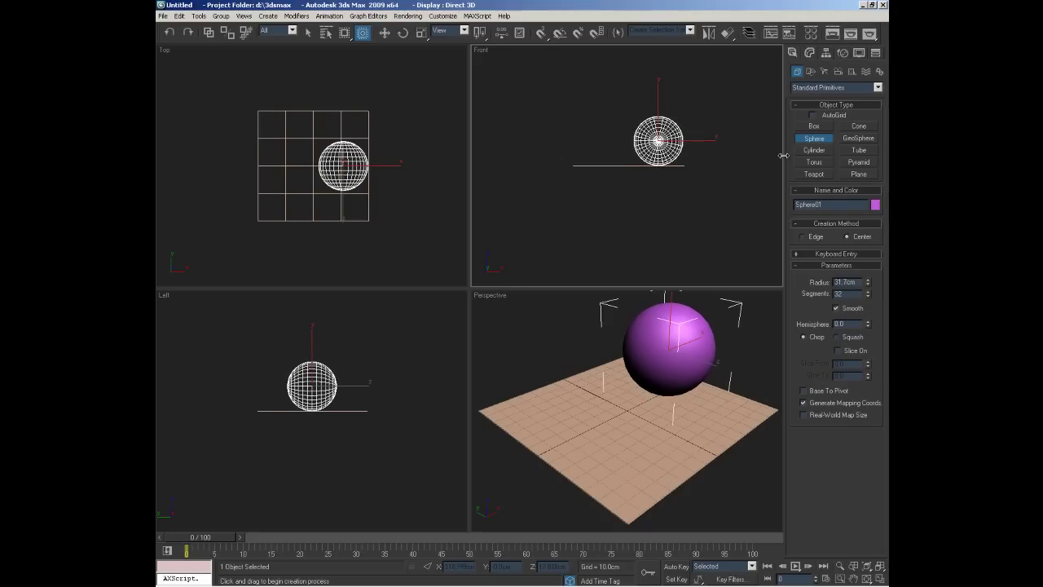
Create a box about 35 cm long, 37 cm wide and 31 cm high on the plane beside the sphere.
{"action": "left_click", "coordinate": [815, 127]}
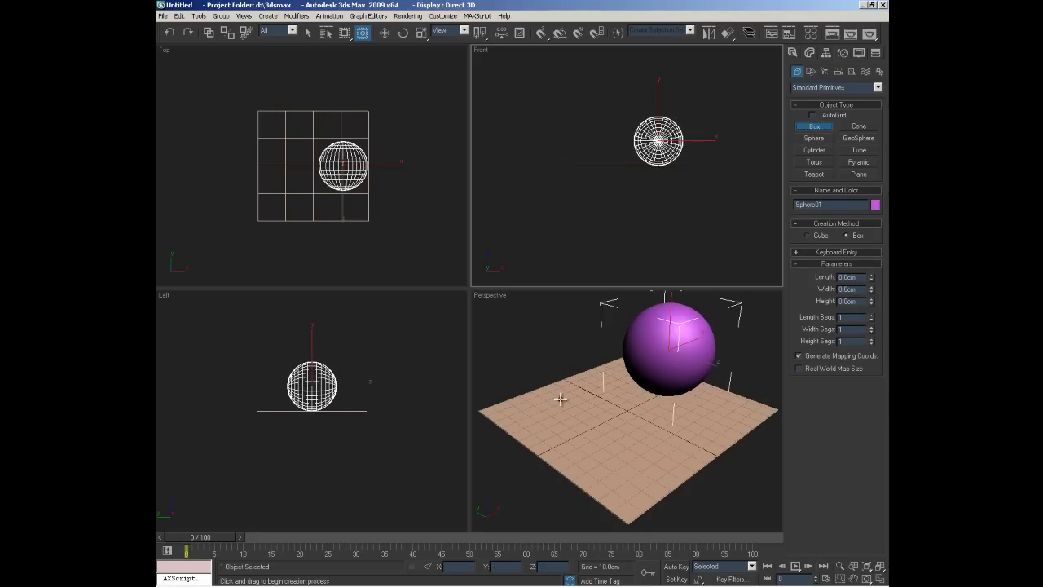
{"action": "left_click_drag", "start_coordinate": [560, 402], "coordinate": [619, 398]}
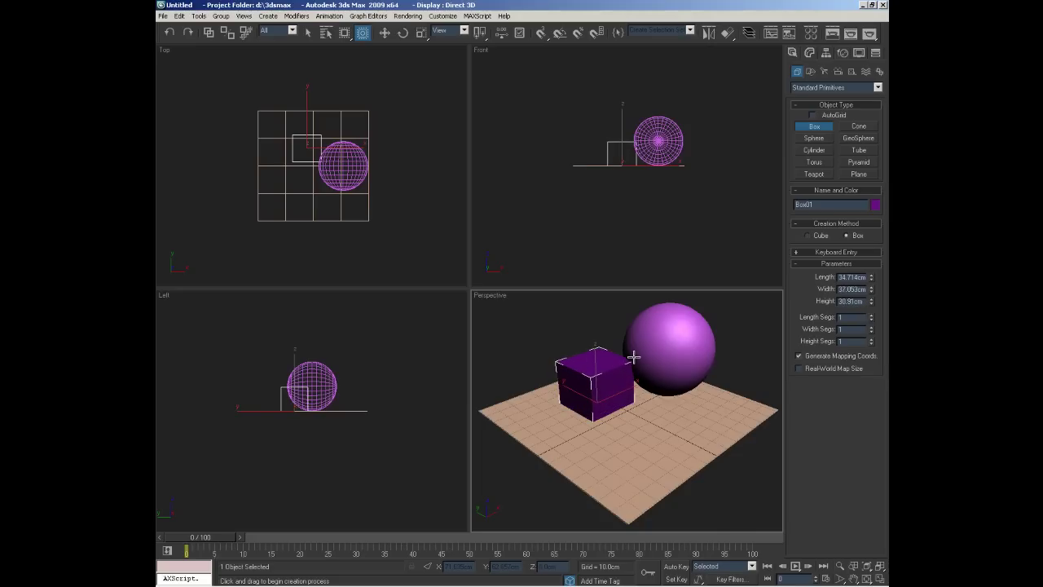
{"action": "left_click", "coordinate": [633, 364]}
Bring up the Material Editor clear of the objects and change the first sample material to Arch & Design (mi).
{"action": "key", "text": "m"}
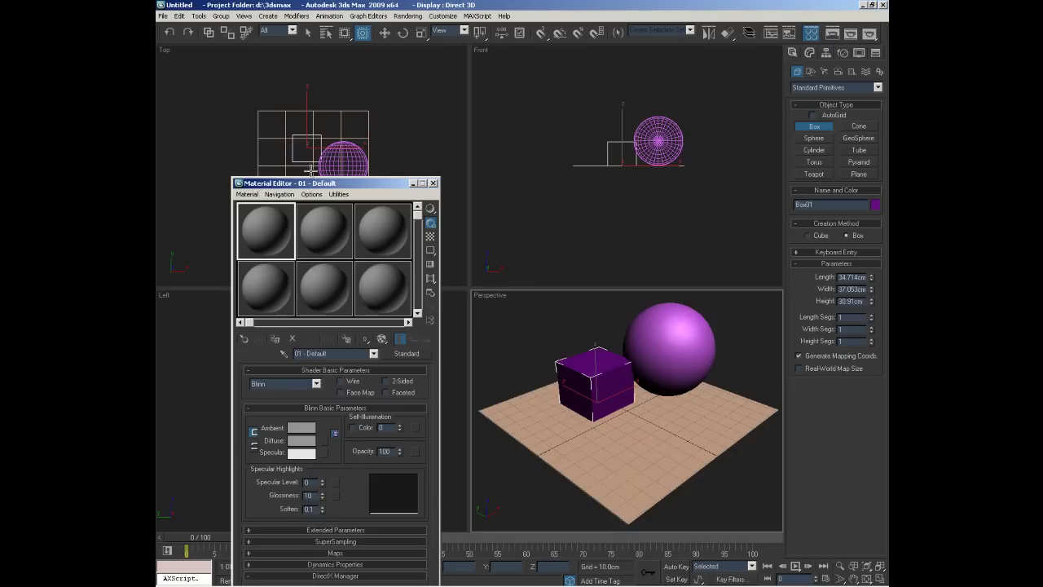
{"action": "left_click_drag", "start_coordinate": [353, 181], "coordinate": [463, 51]}
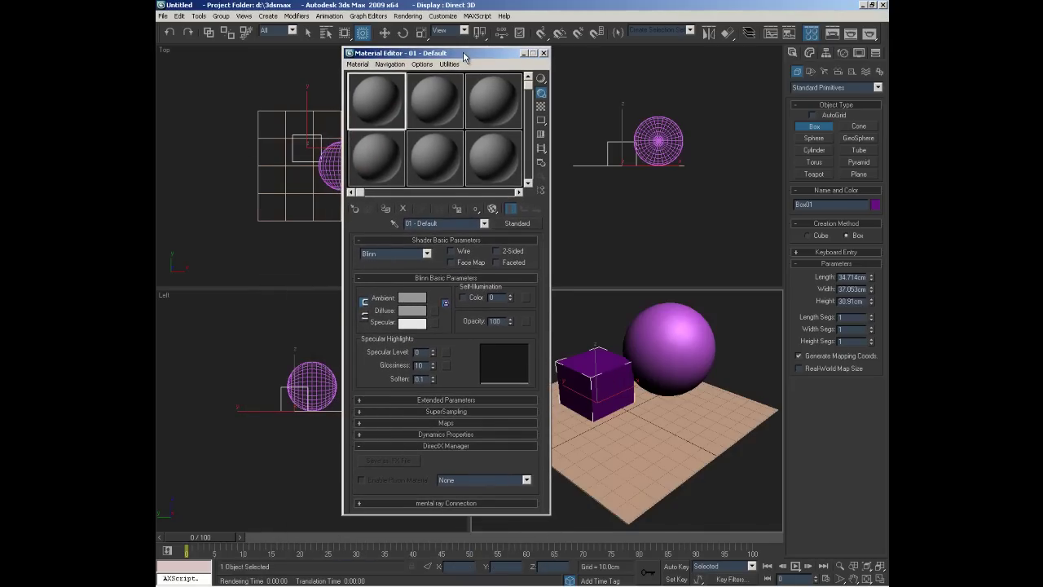
{"action": "left_click", "coordinate": [528, 226]}
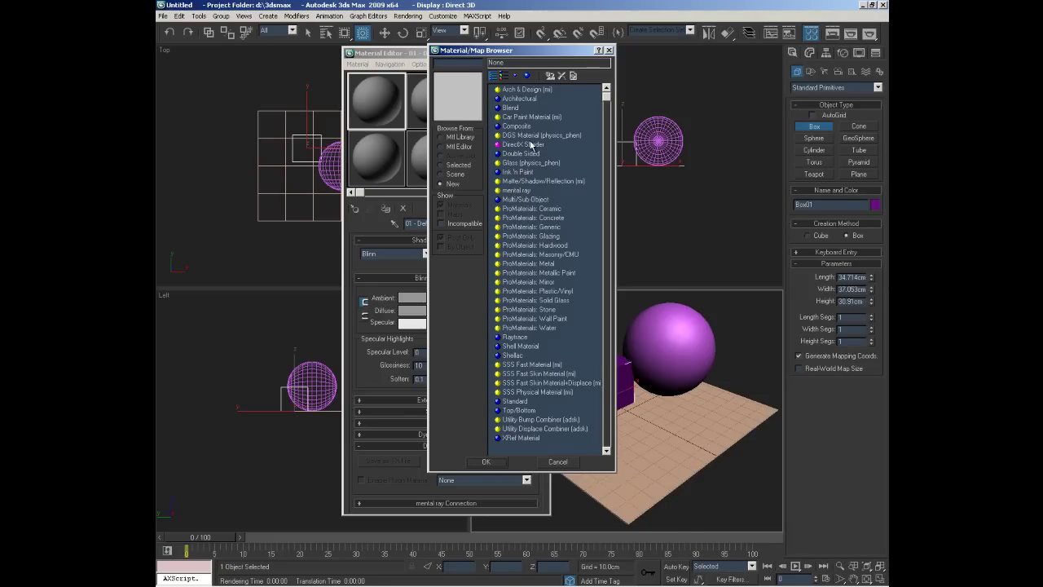
{"action": "left_click", "coordinate": [532, 90]}
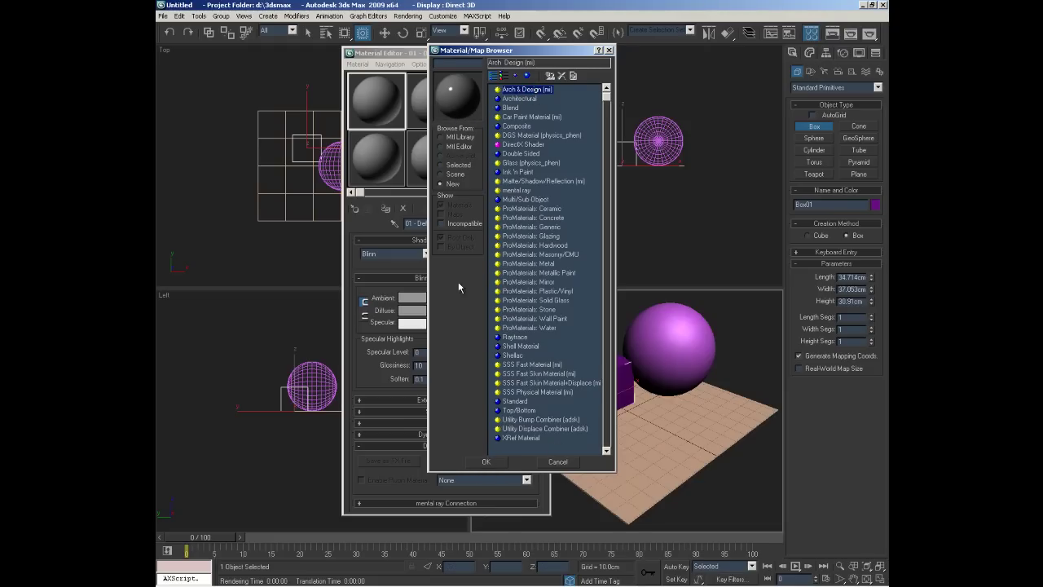
{"action": "left_click", "coordinate": [477, 463]}
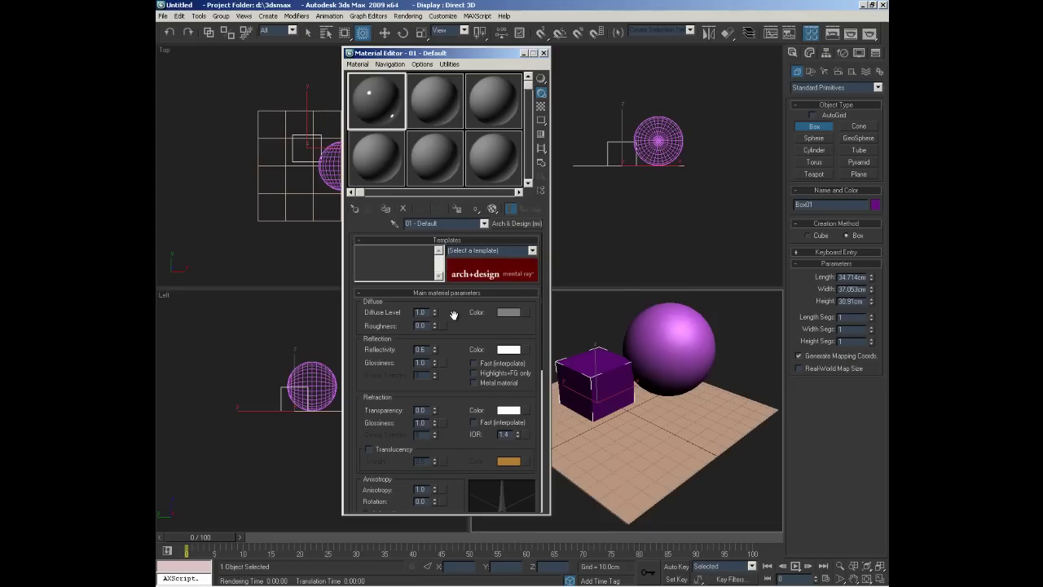
Examine the Arch & Design material's parameter sections and the list of available templates.
{"action": "scroll", "coordinate": [453, 310], "scroll_direction": "down", "scroll_amount": 4}
{"action": "scroll", "coordinate": [459, 338], "scroll_direction": "down", "scroll_amount": 5}
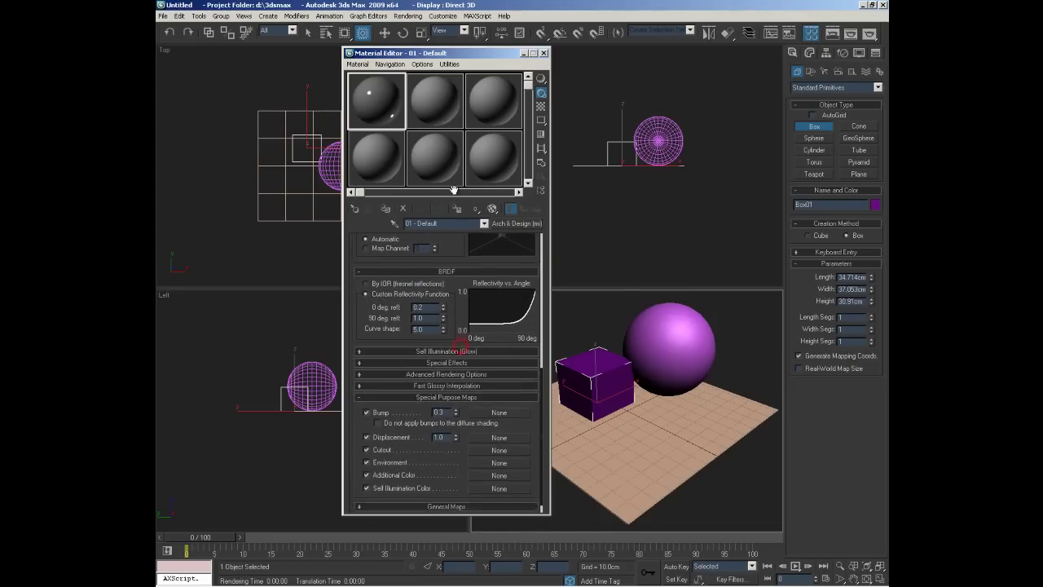
{"action": "left_click_drag", "start_coordinate": [457, 319], "coordinate": [457, 228]}
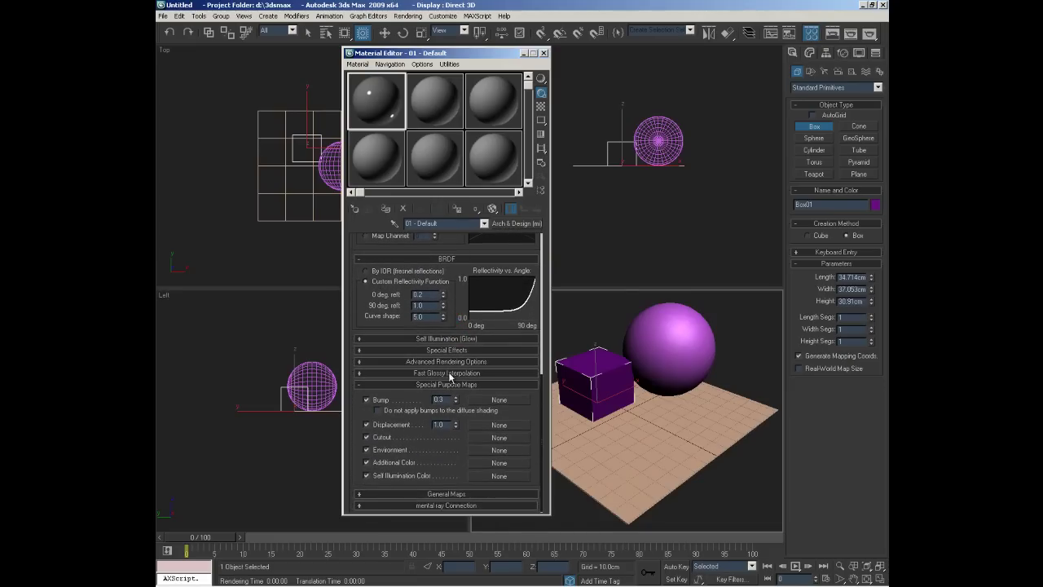
{"action": "left_click_drag", "start_coordinate": [357, 287], "coordinate": [355, 384]}
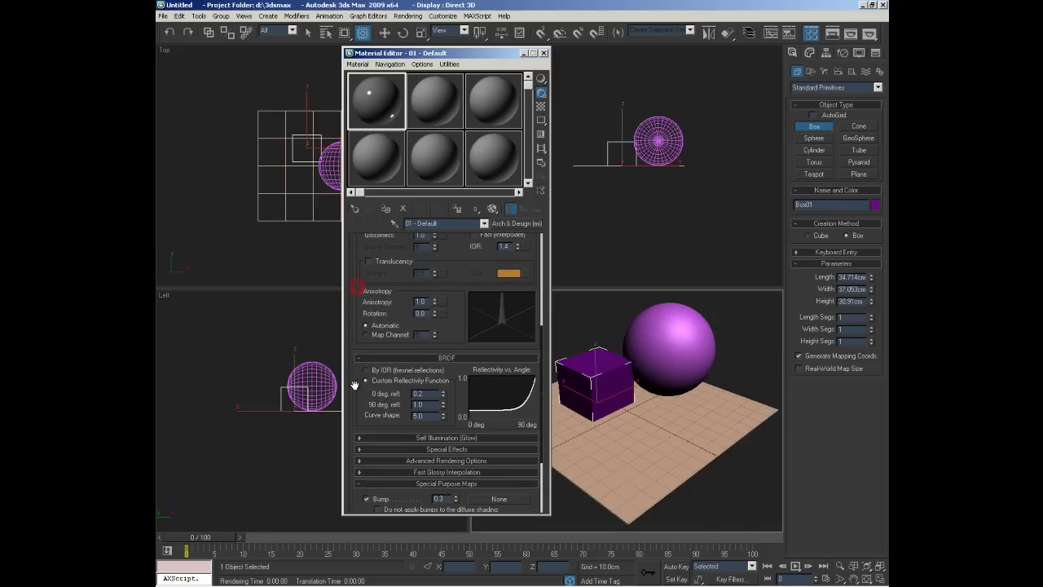
{"action": "left_click_drag", "start_coordinate": [356, 253], "coordinate": [355, 386]}
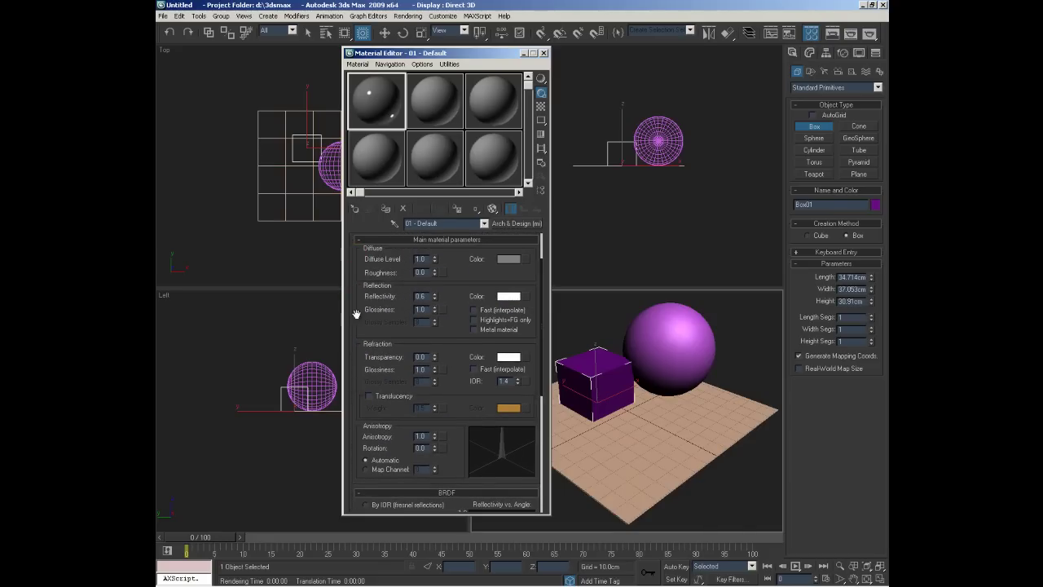
{"action": "left_click_drag", "start_coordinate": [357, 267], "coordinate": [357, 320]}
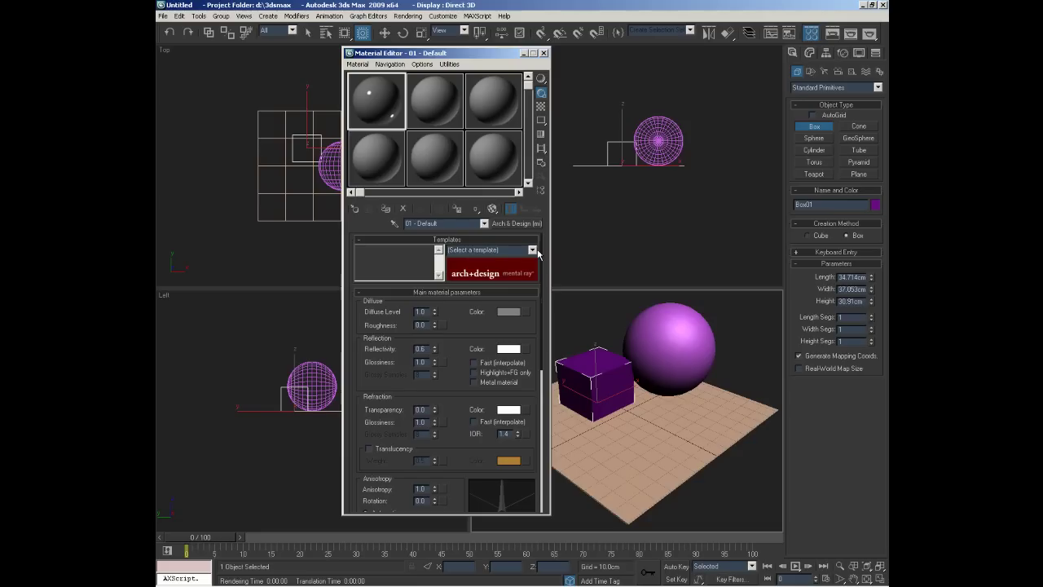
{"action": "left_click", "coordinate": [535, 251]}
{"action": "mouse_move", "coordinate": [536, 267]}
{"action": "left_mouse_down"}
{"action": "mouse_move", "coordinate": [533, 342]}
{"action": "mouse_move", "coordinate": [534, 285]}
{"action": "left_mouse_up"}
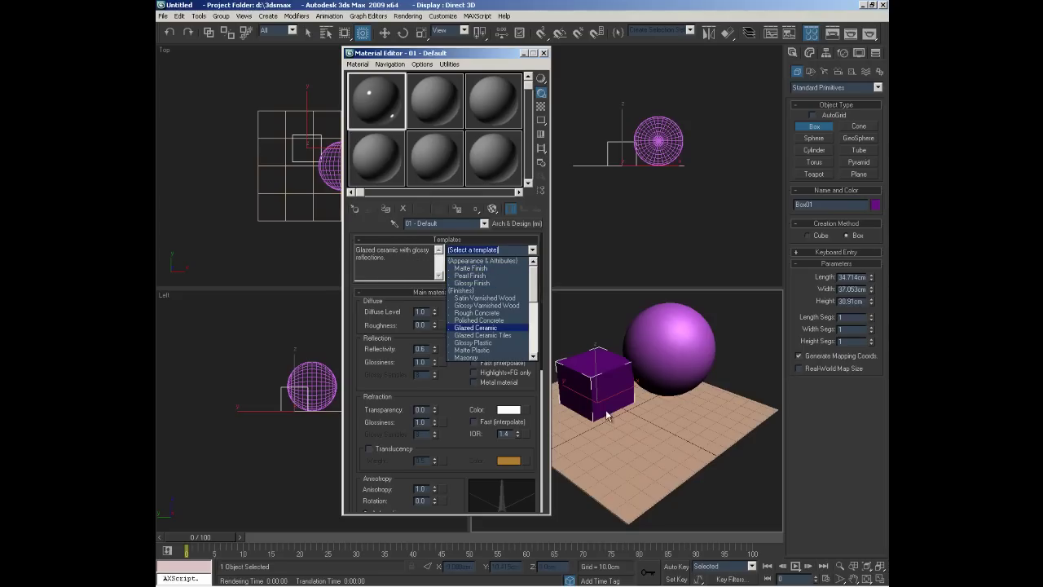
{"action": "left_click", "coordinate": [547, 237]}
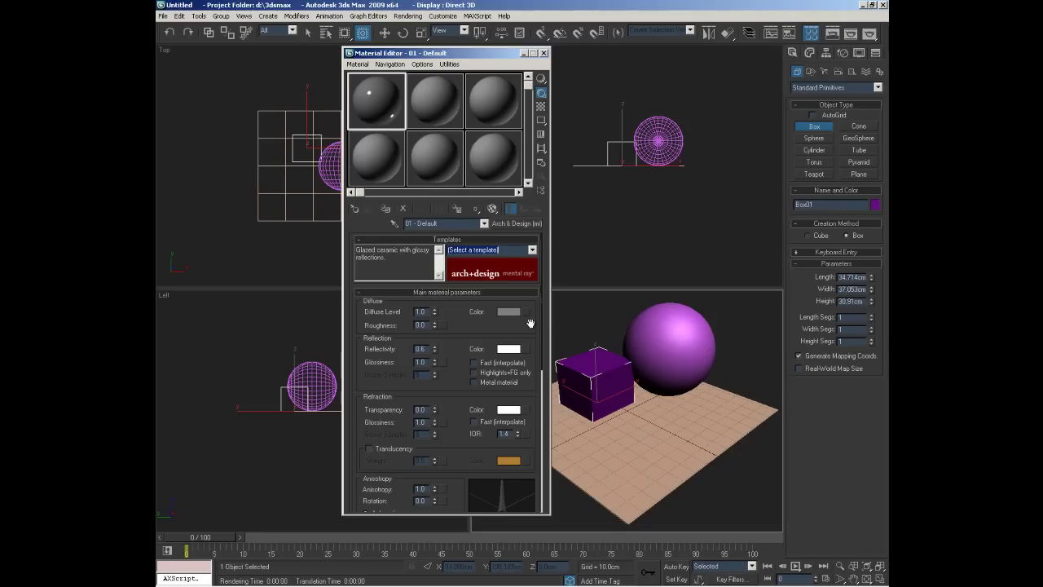
Apply the Glossy Finish template to the first material and set its diffuse color to blue (0.141, 0.125, 0.686).
{"action": "left_click", "coordinate": [532, 250]}
{"action": "left_click", "coordinate": [477, 284]}
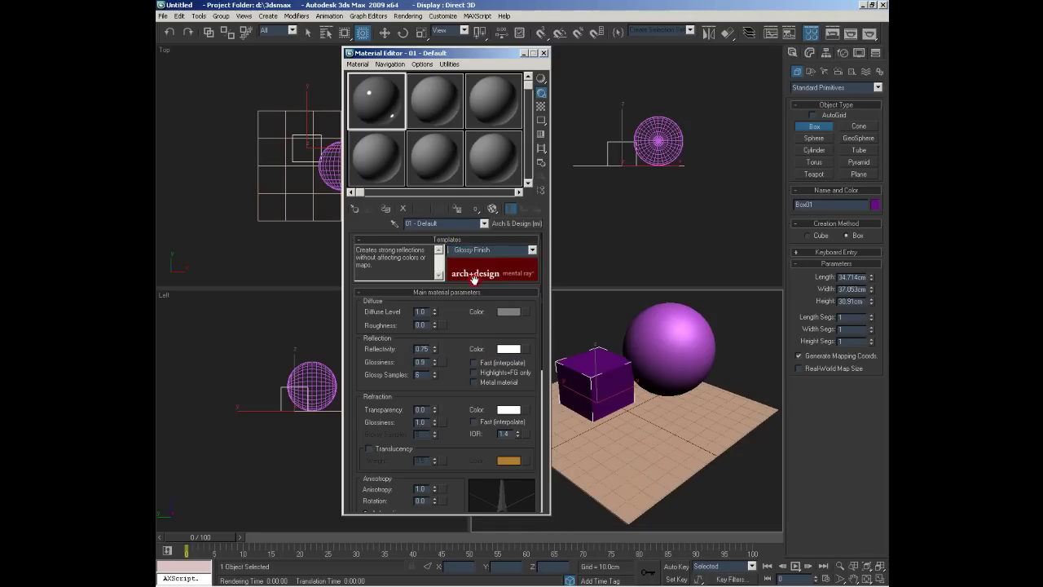
{"action": "left_click", "coordinate": [507, 313]}
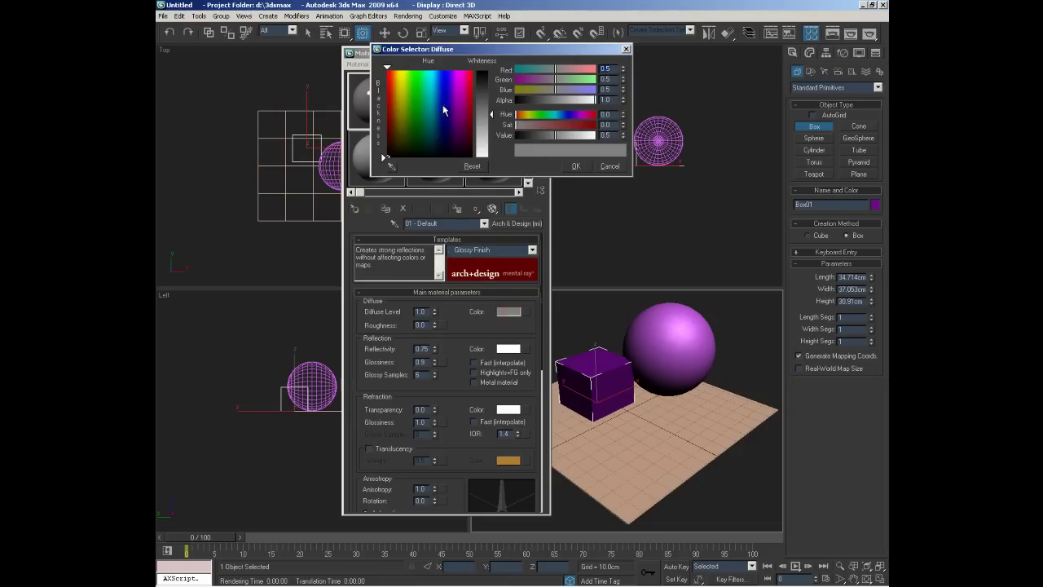
{"action": "left_click", "coordinate": [445, 102]}
{"action": "left_click_drag", "start_coordinate": [486, 94], "coordinate": [484, 82]}
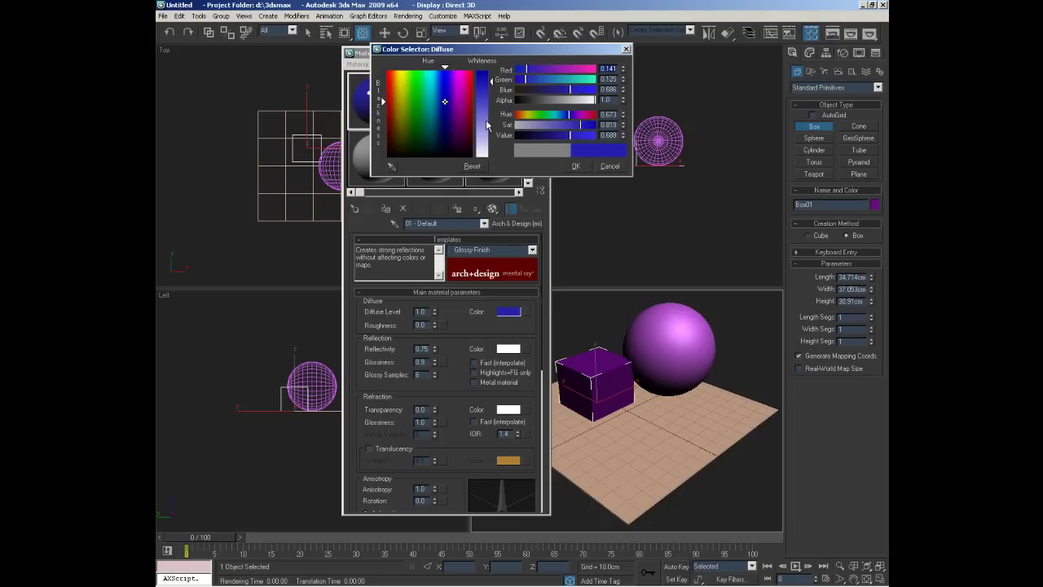
{"action": "left_click", "coordinate": [576, 166]}
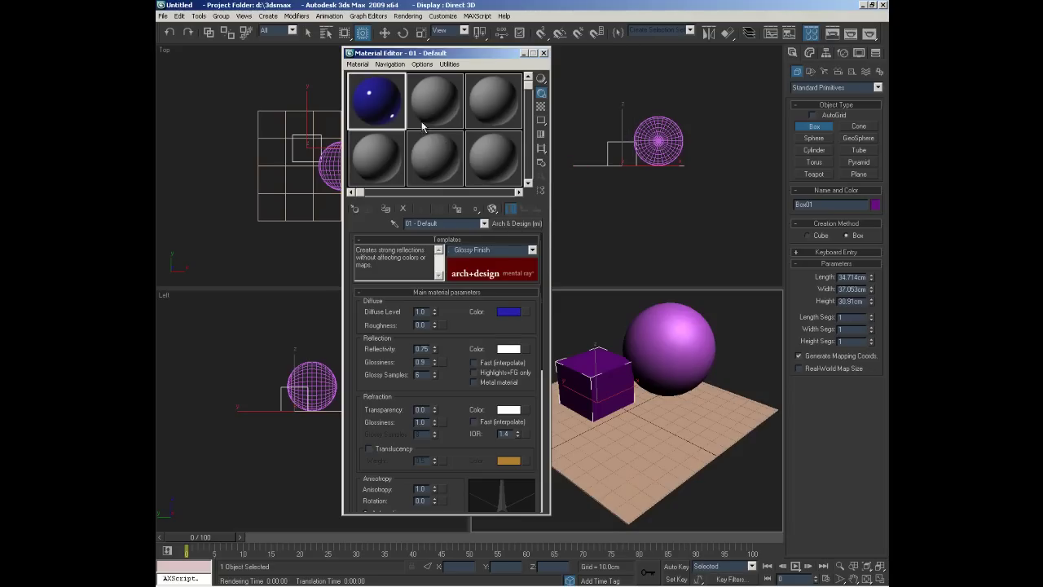
Rename the blue material as Tabletop and assign it to the plane.
{"action": "left_click", "coordinate": [447, 223]}
{"action": "type", "text": "Tabletop"}
{"action": "left_click", "coordinate": [624, 437]}
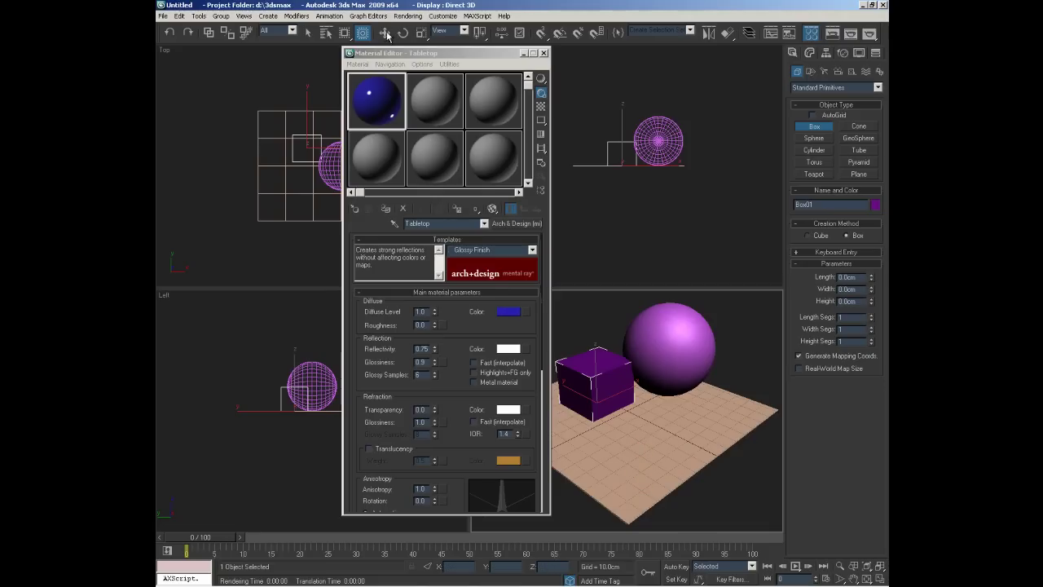
{"action": "left_click", "coordinate": [308, 33]}
{"action": "left_click", "coordinate": [638, 465]}
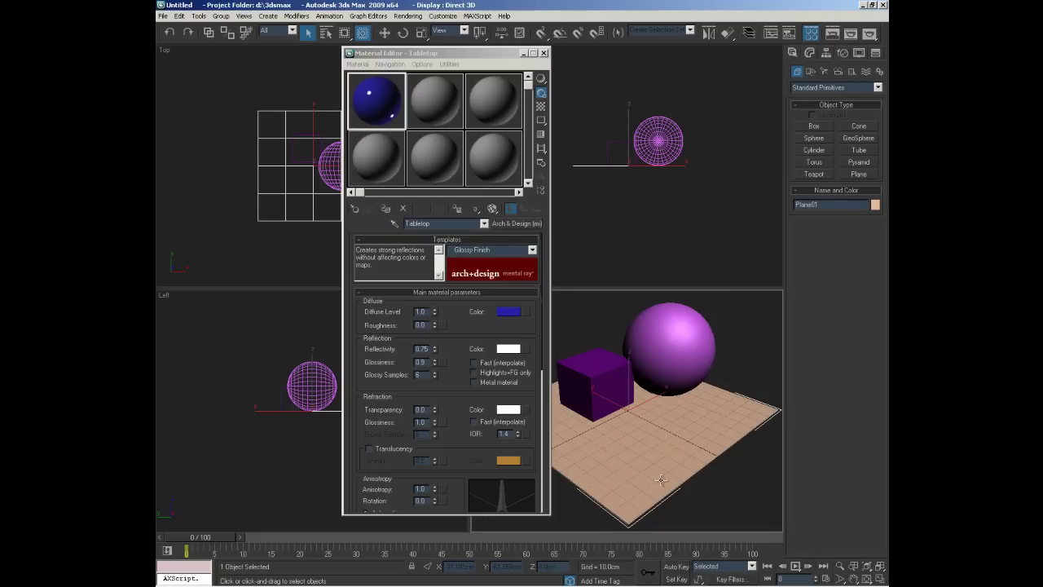
{"action": "left_click", "coordinate": [386, 209]}
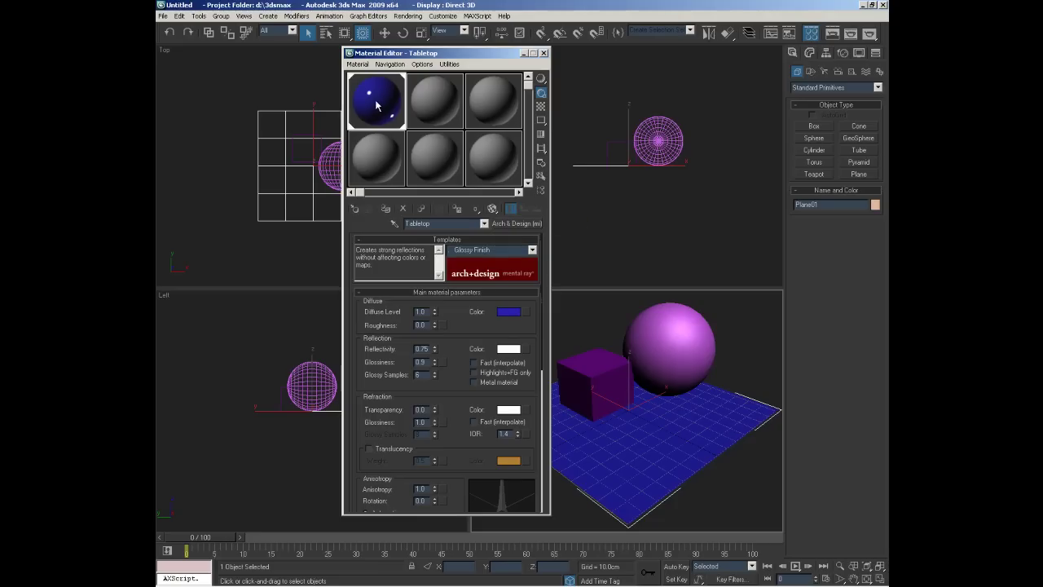
{"action": "left_click", "coordinate": [492, 209]}
{"action": "left_click", "coordinate": [493, 211]}
Change the second sample material to Arch & Design (mi) and apply the Pearl Finish template to it.
{"action": "left_click", "coordinate": [439, 116]}
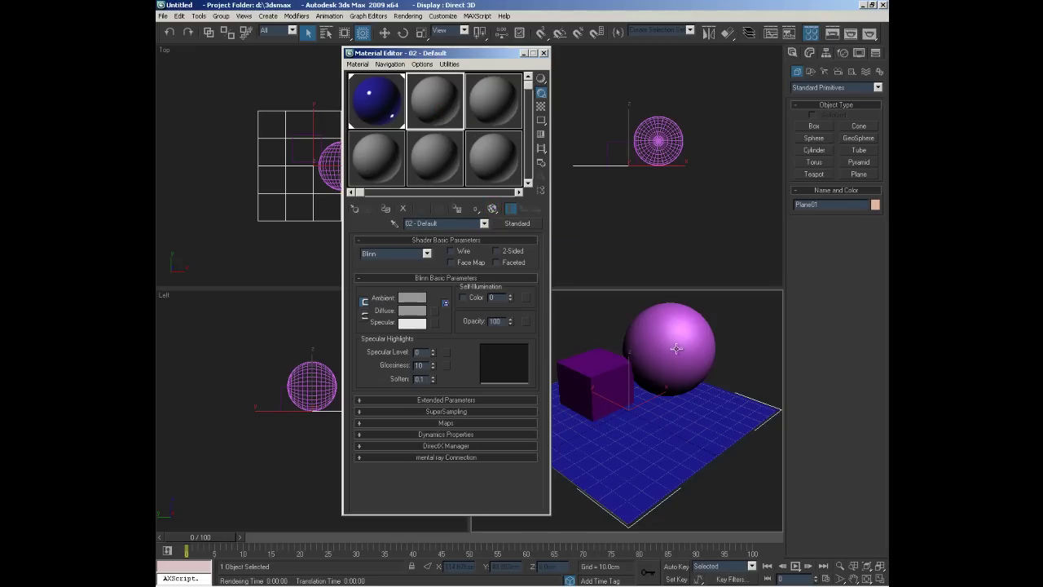
{"action": "left_click", "coordinate": [517, 224]}
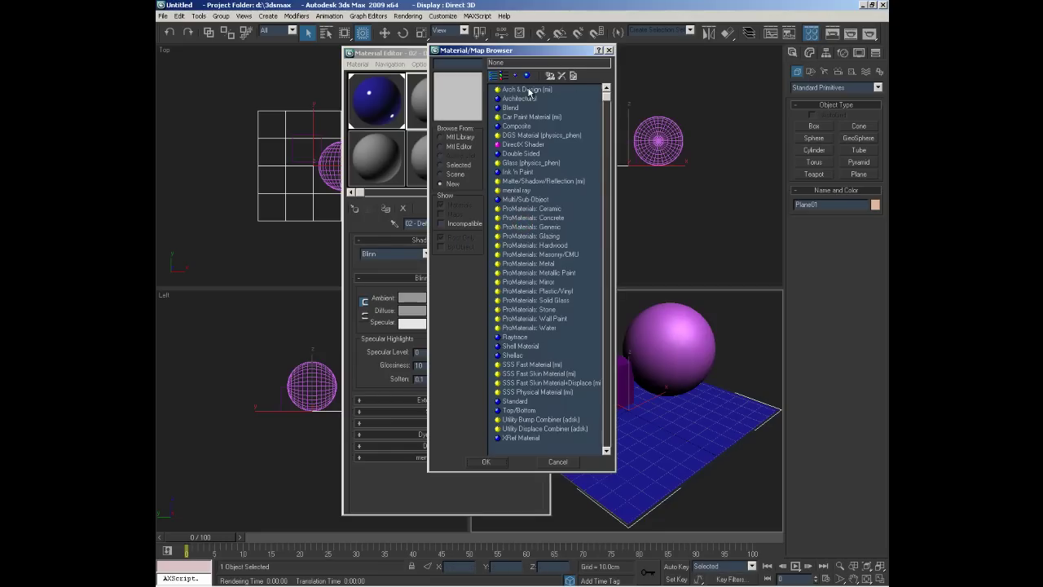
{"action": "double_click", "coordinate": [528, 89]}
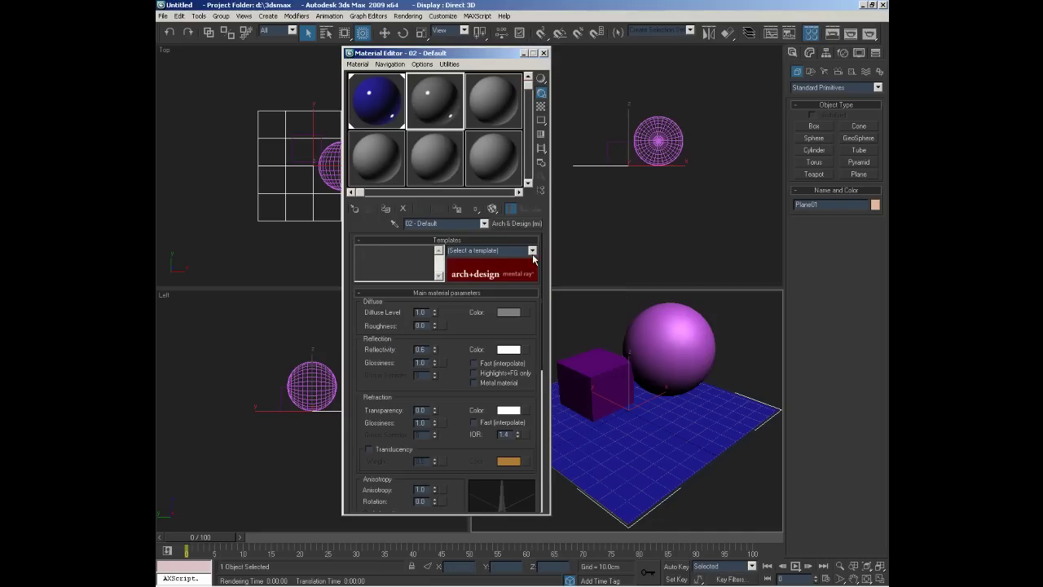
{"action": "left_click", "coordinate": [534, 251]}
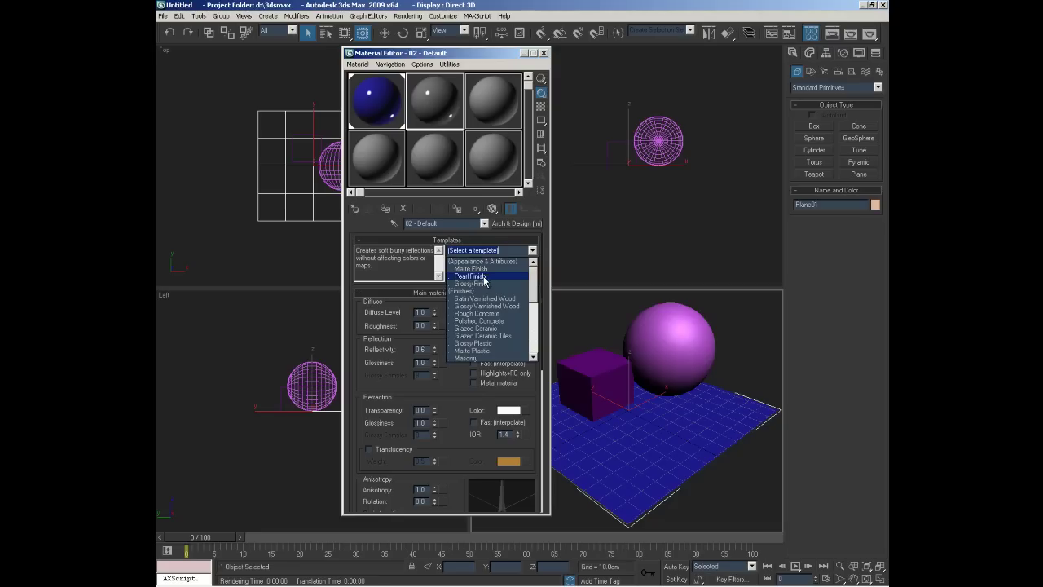
{"action": "left_click", "coordinate": [482, 277]}
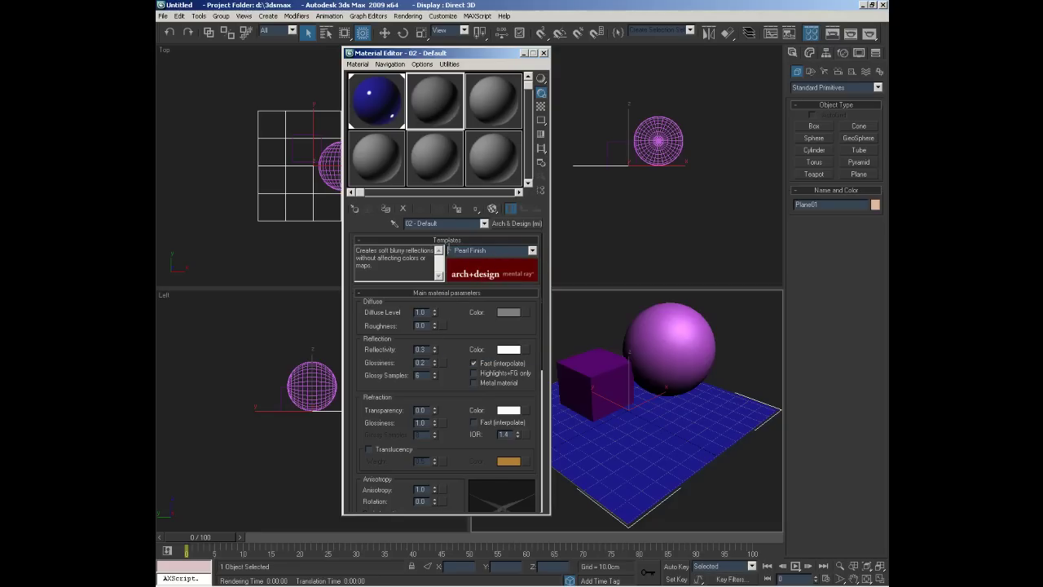
Set the second material's diffuse color to a soft yellow.
{"action": "left_click", "coordinate": [509, 312]}
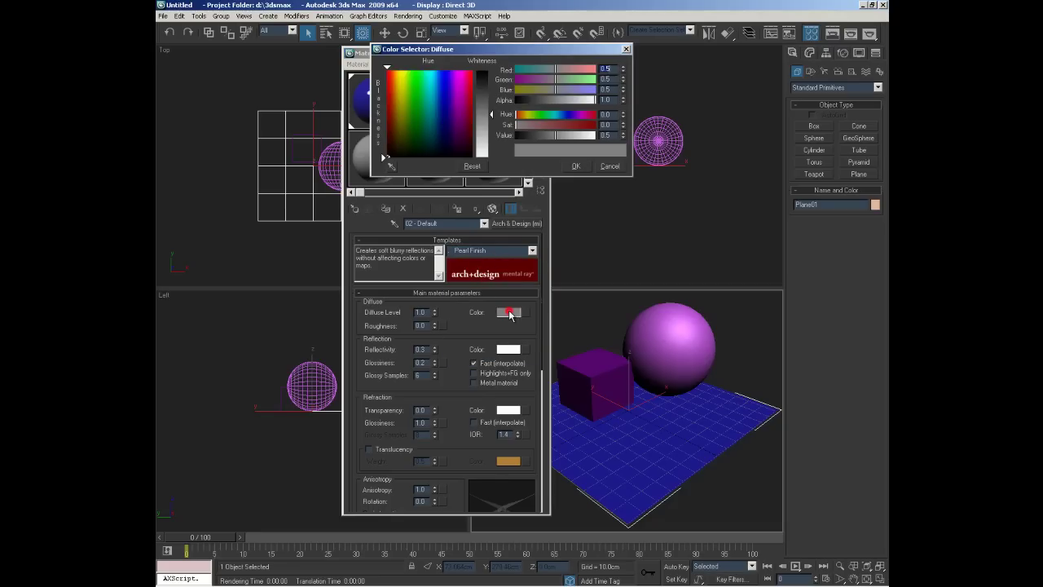
{"action": "left_click", "coordinate": [401, 95]}
{"action": "left_click", "coordinate": [484, 106]}
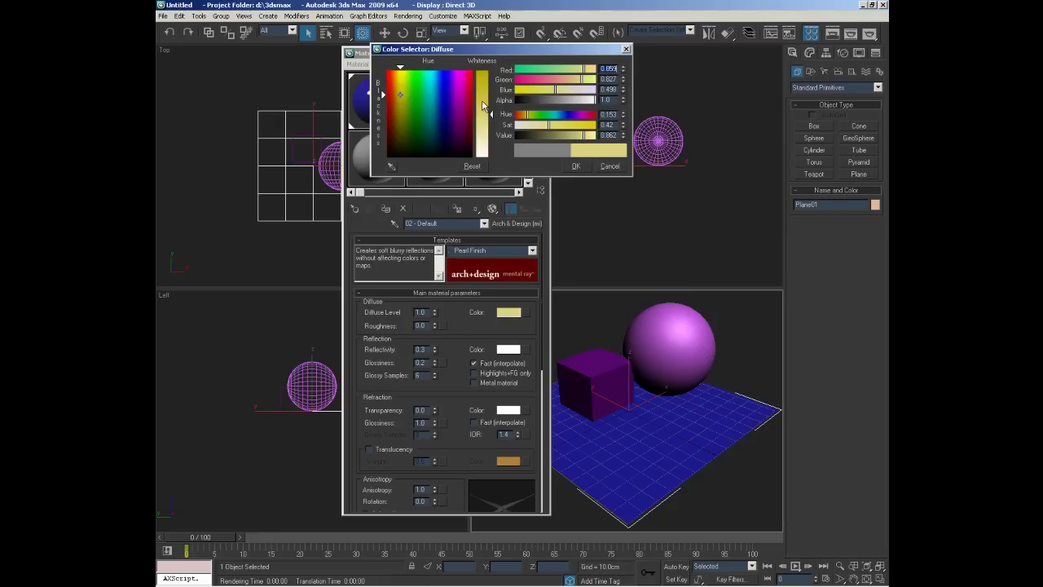
{"action": "left_click_drag", "start_coordinate": [483, 106], "coordinate": [482, 97]}
{"action": "left_click", "coordinate": [576, 166]}
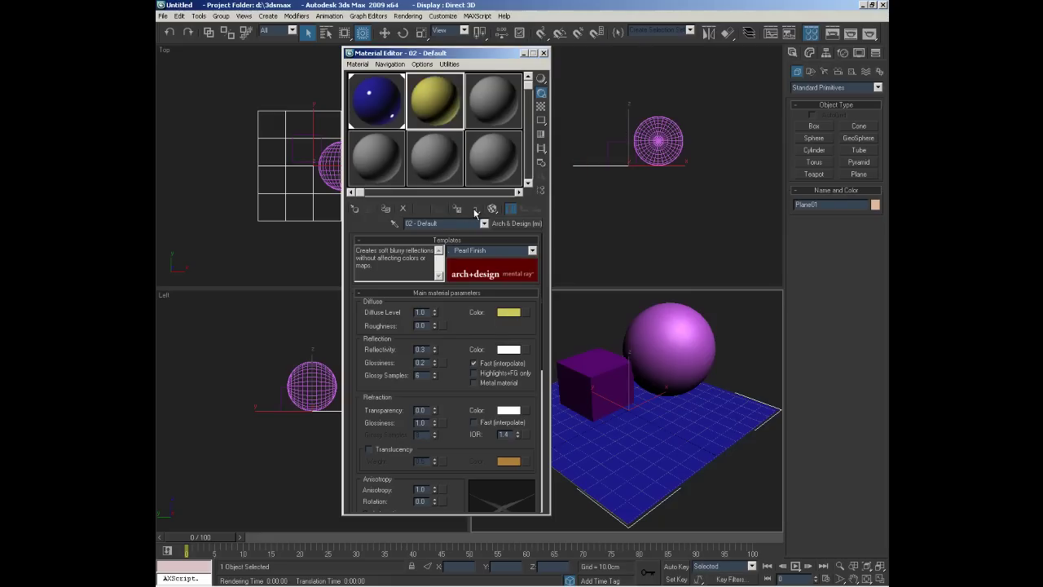
Rename the second material as Yellow and assign it to the sphere.
{"action": "left_click", "coordinate": [444, 222]}
{"action": "type", "text": "Yellow"}
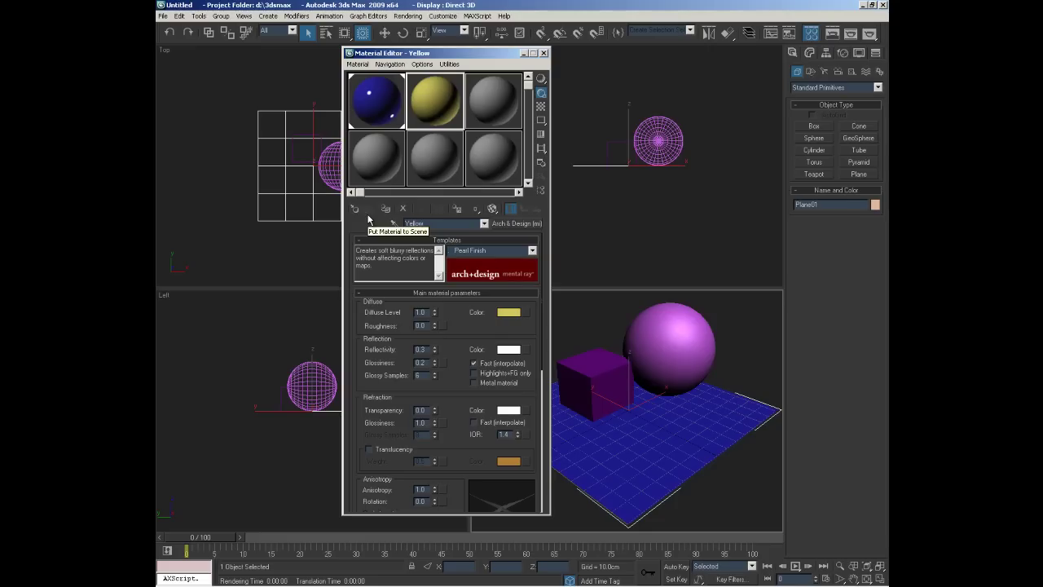
{"action": "left_click", "coordinate": [662, 342]}
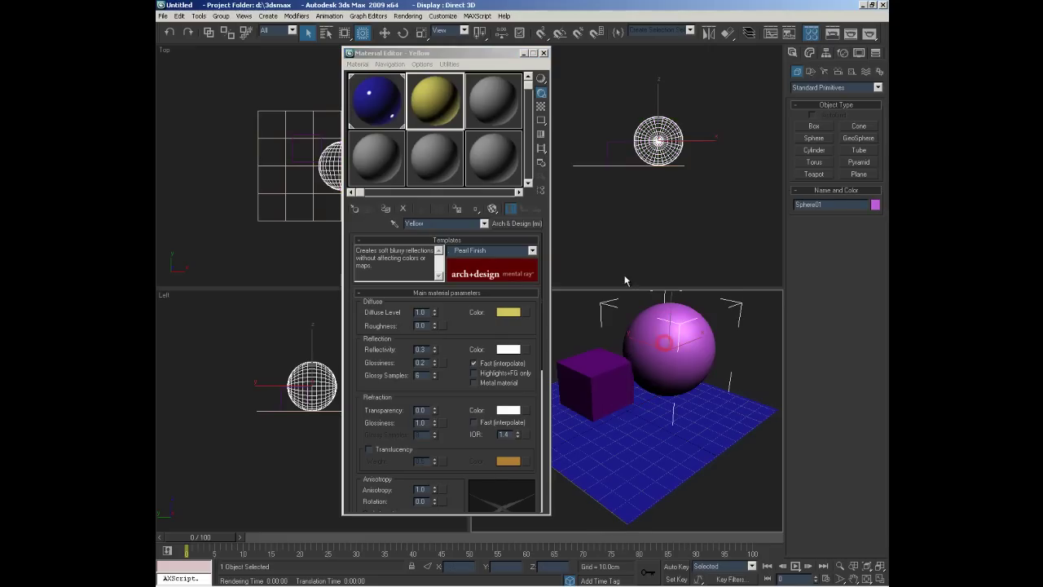
{"action": "left_click", "coordinate": [387, 210]}
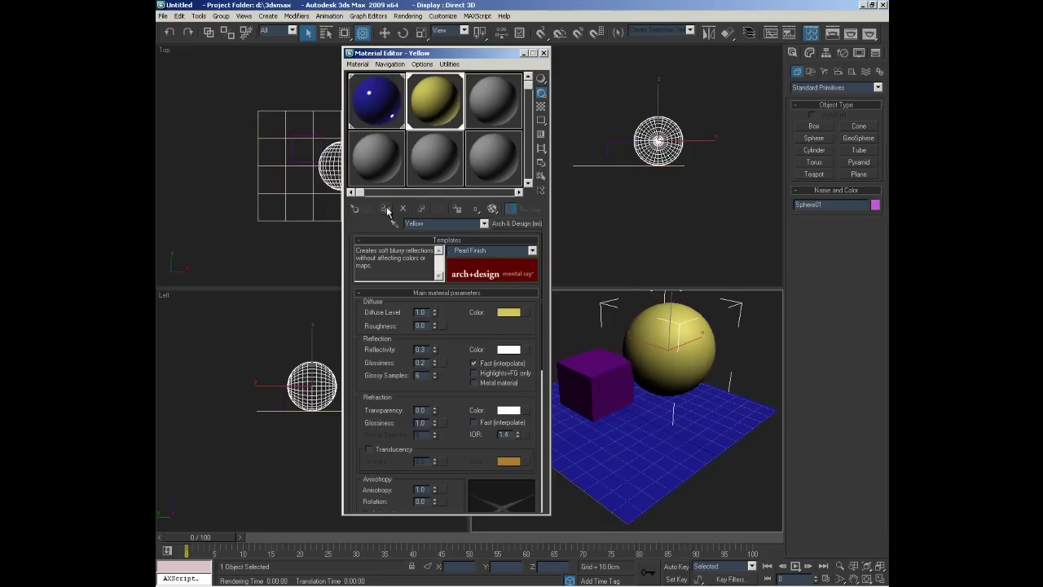
Rename the third sample material as Red and change its type to Arch & Design (mi).
{"action": "left_click", "coordinate": [491, 111]}
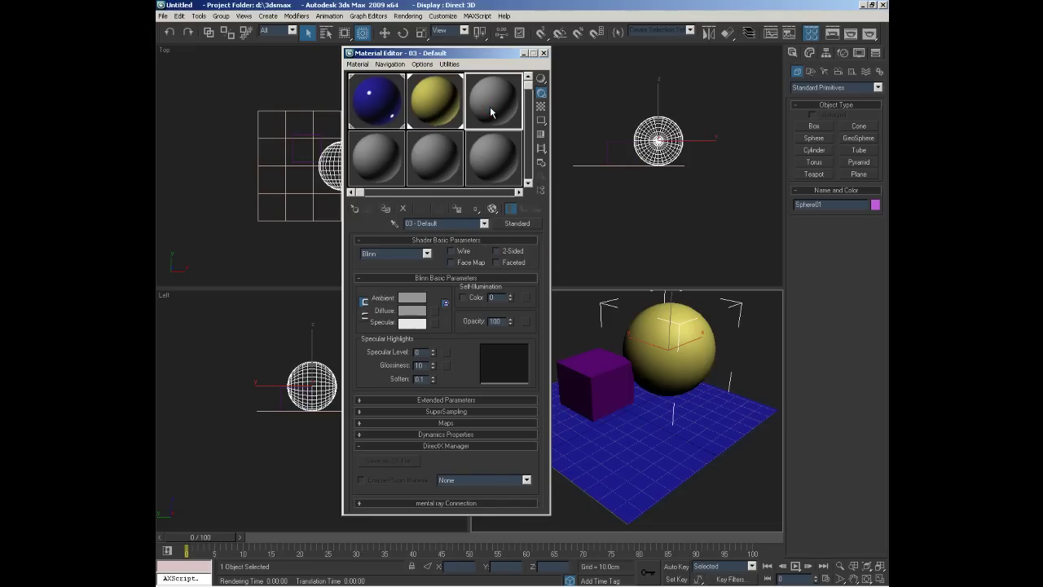
{"action": "left_click", "coordinate": [432, 223]}
{"action": "left_click", "coordinate": [513, 223]}
{"action": "double_click", "coordinate": [538, 90]}
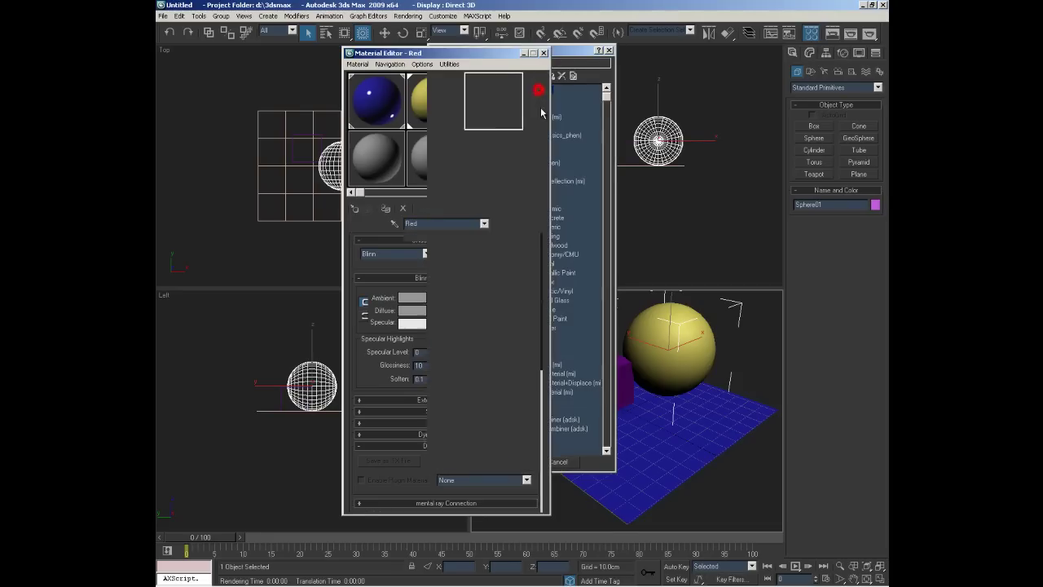
Apply the Matte Finish template to the Red material and set its diffuse color to pure red.
{"action": "left_click", "coordinate": [533, 252]}
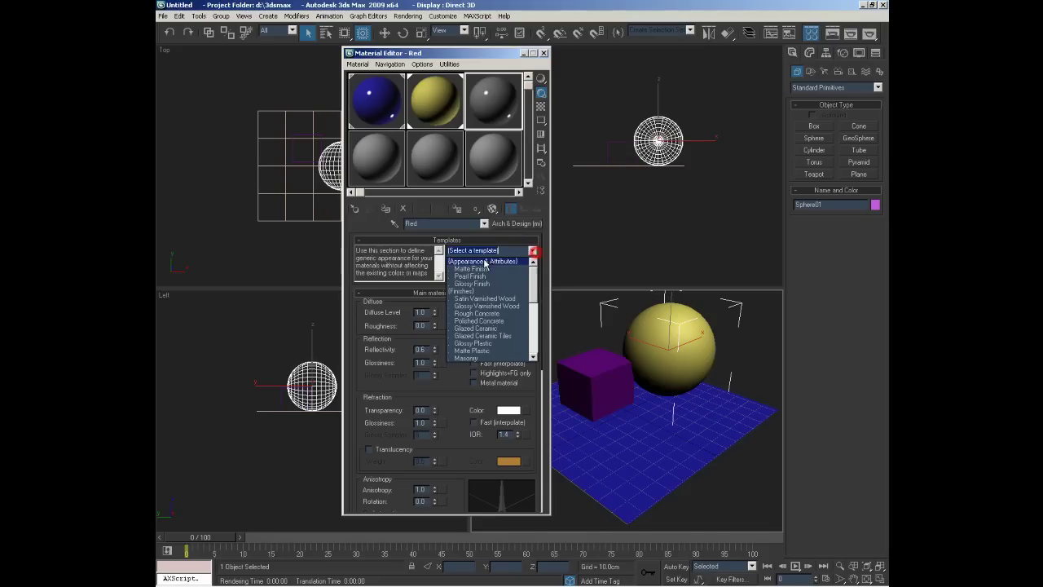
{"action": "left_click", "coordinate": [486, 269]}
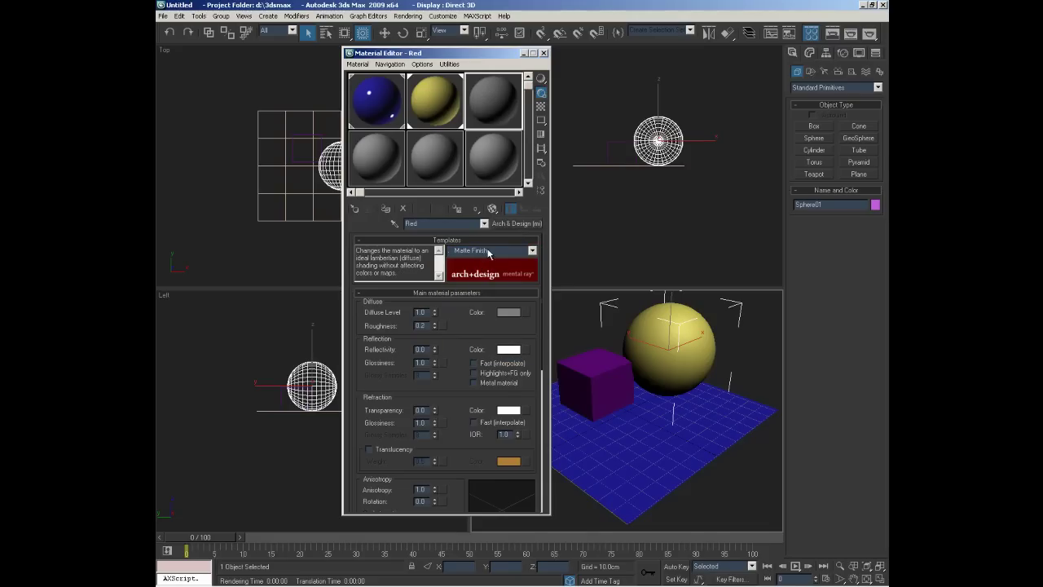
{"action": "left_click", "coordinate": [507, 312]}
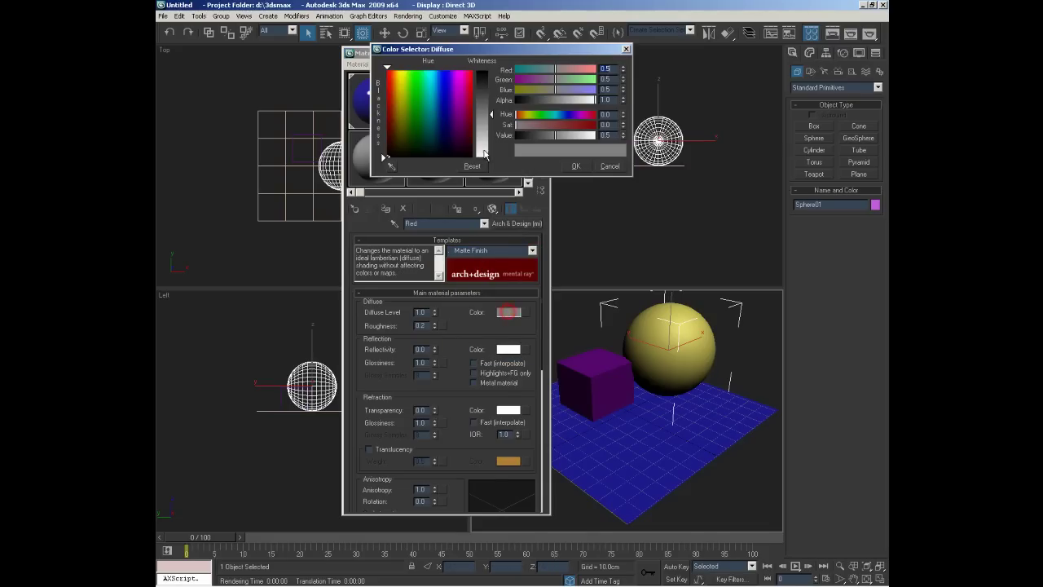
{"action": "left_click", "coordinate": [471, 72]}
{"action": "left_click", "coordinate": [482, 73]}
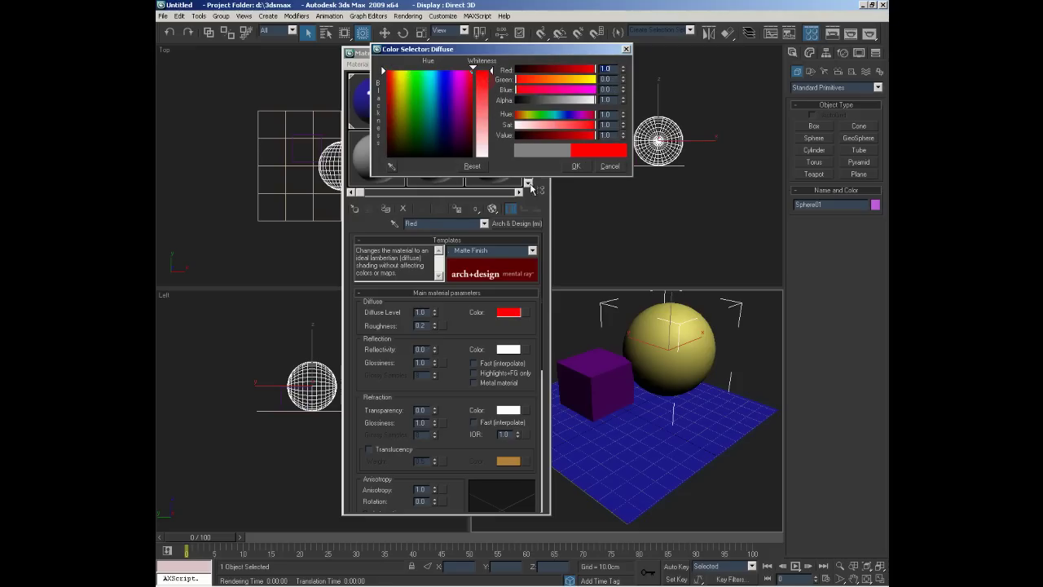
{"action": "left_click", "coordinate": [576, 166]}
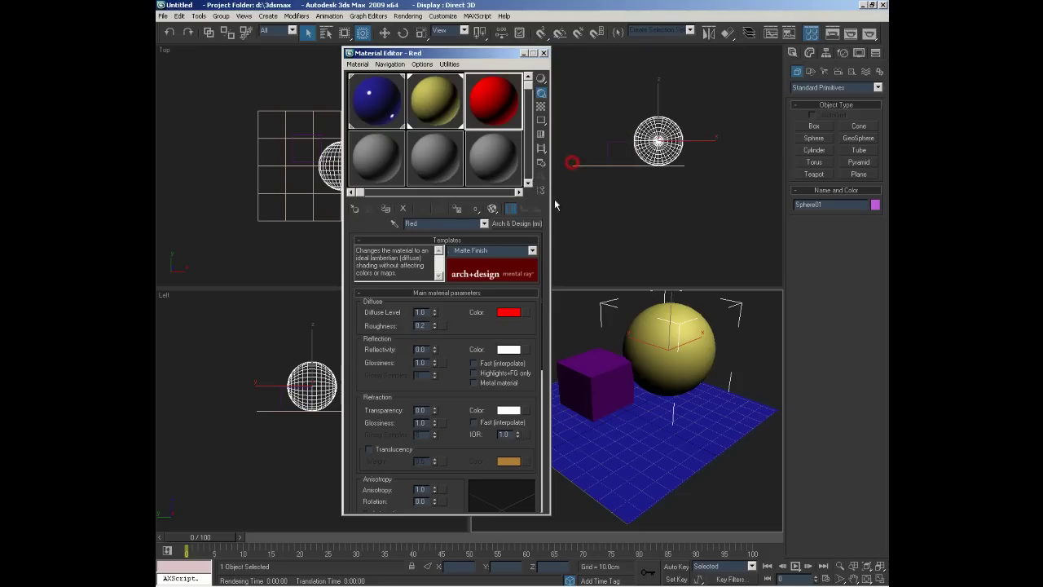
Assign the Red material to the selected sphere and close the Material Editor.
{"action": "left_click", "coordinate": [386, 209]}
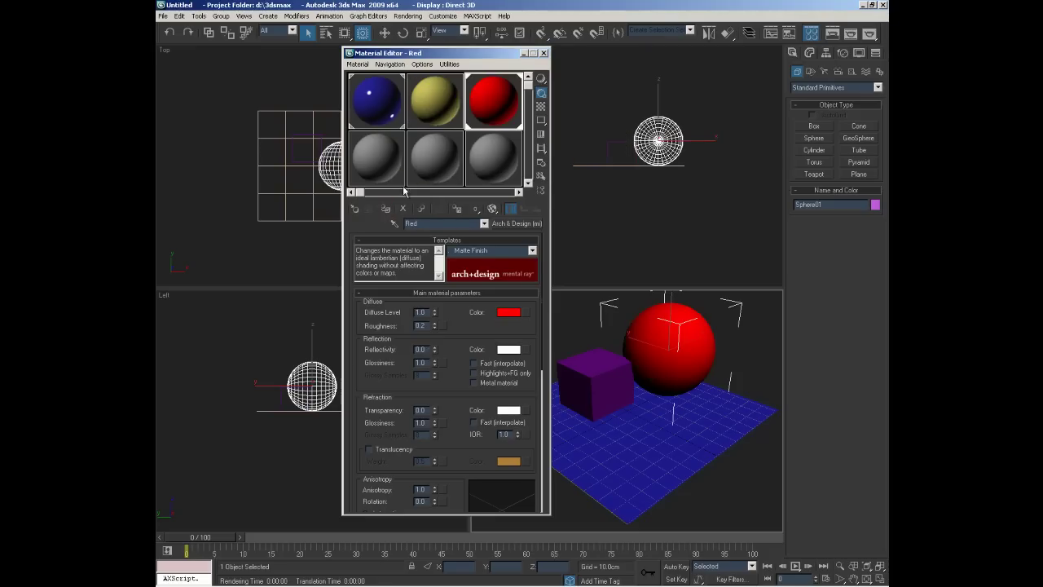
{"action": "left_click_drag", "start_coordinate": [511, 55], "coordinate": [359, 54]}
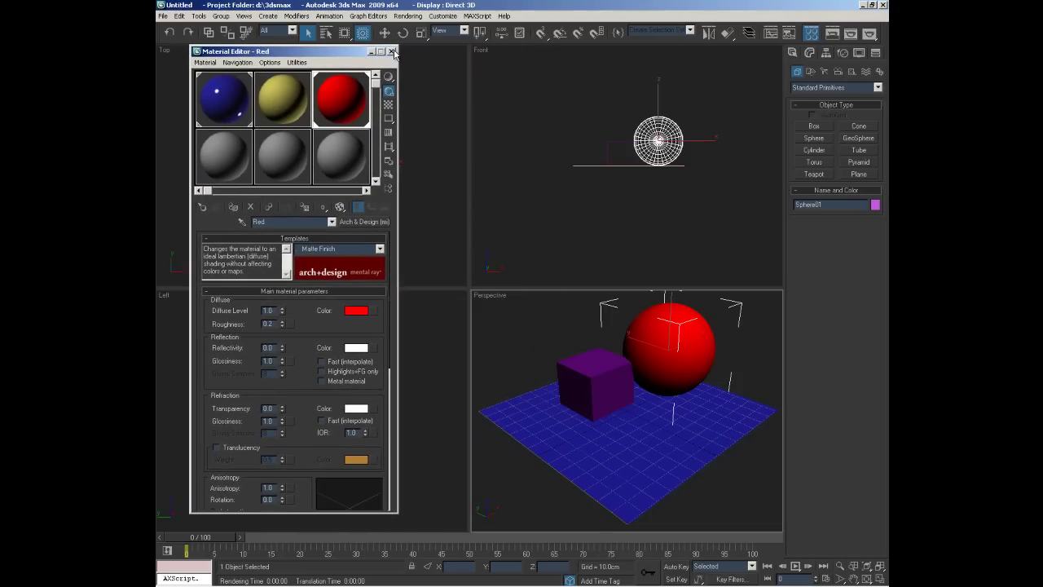
{"action": "left_click", "coordinate": [393, 51]}
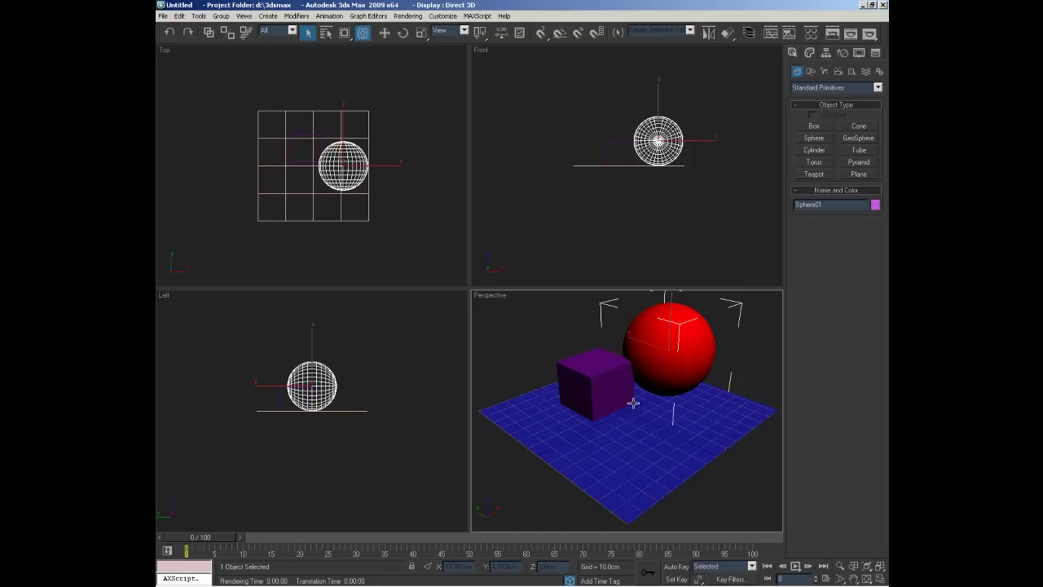
Try to render the Perspective view with mental ray.
{"action": "key", "text": "shift+q"}
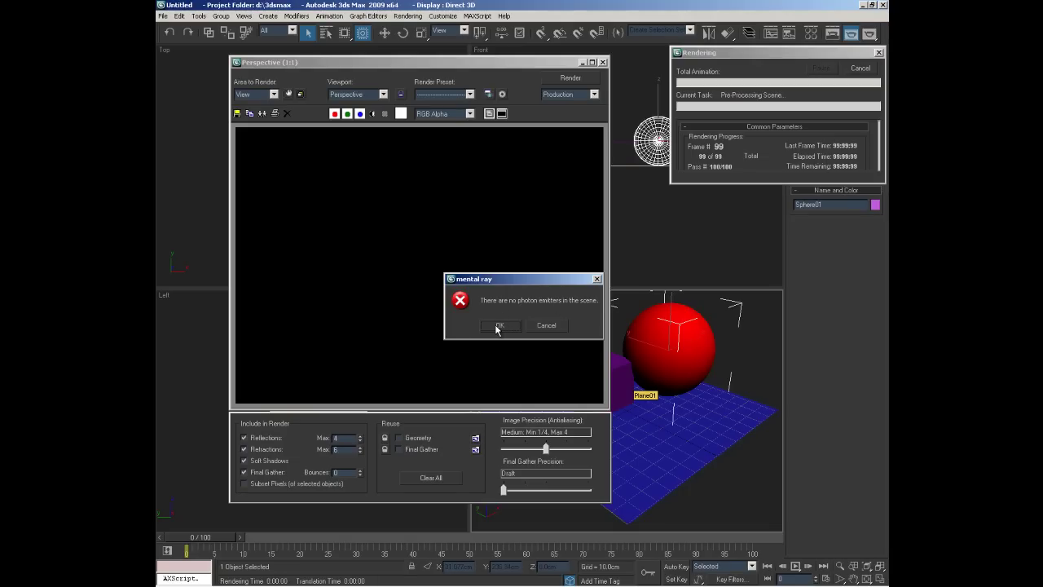
{"action": "left_click", "coordinate": [546, 326]}
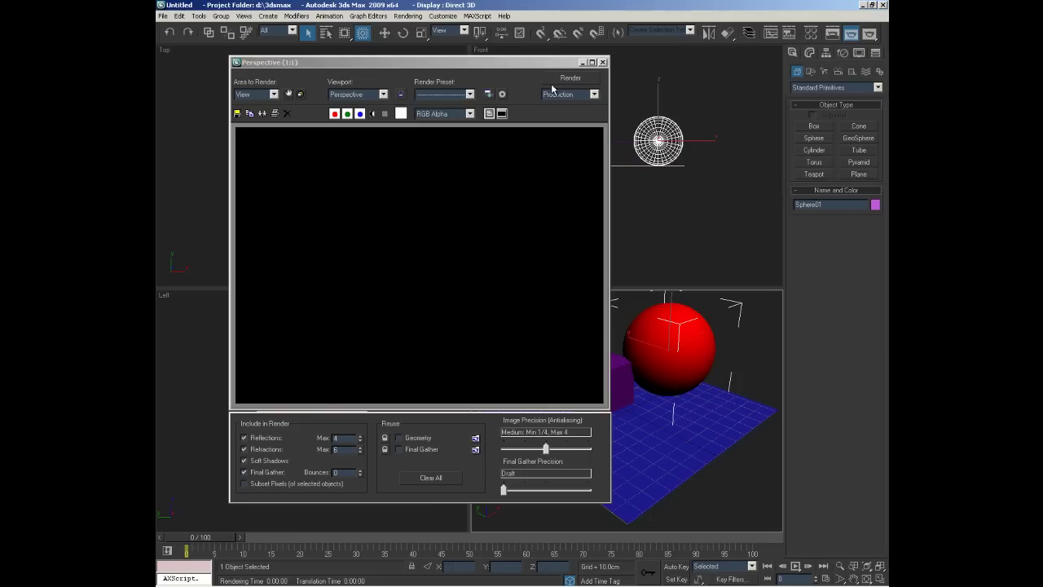
Disable Global Illumination in the mental ray render setup and render the Perspective view.
{"action": "left_click", "coordinate": [408, 16]}
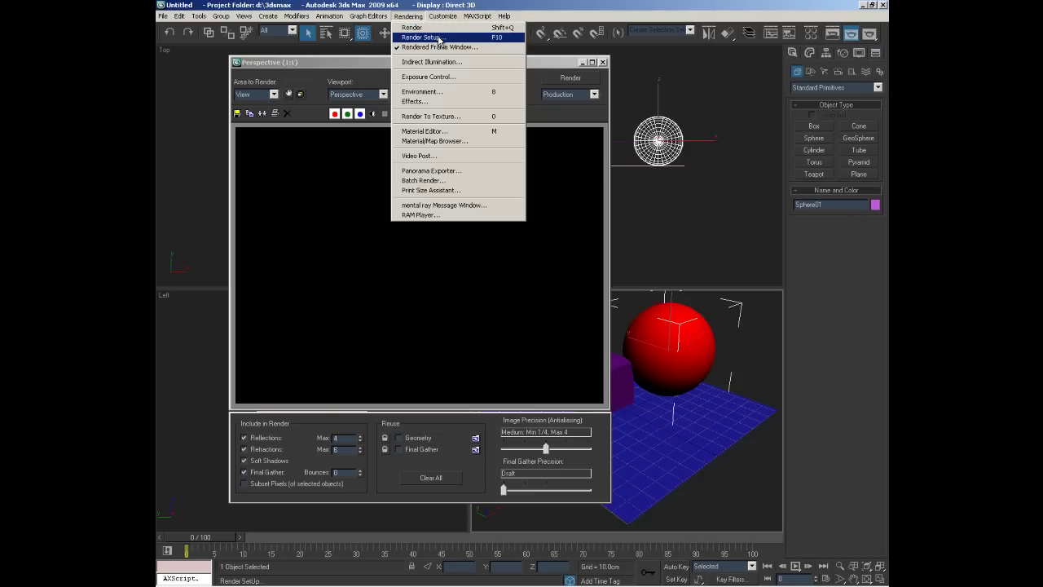
{"action": "left_click", "coordinate": [439, 38]}
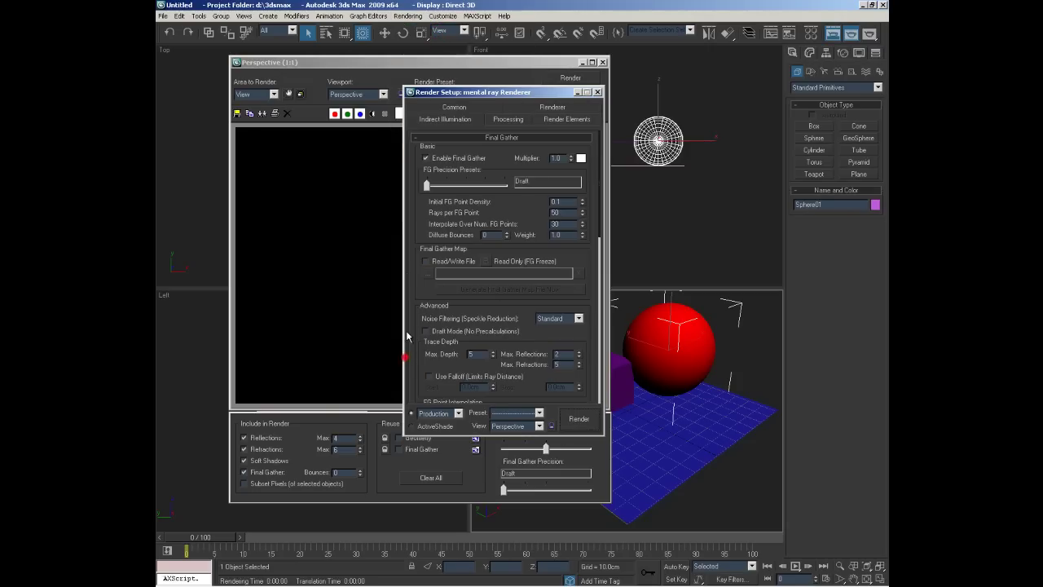
{"action": "scroll", "coordinate": [411, 267], "scroll_direction": "down", "scroll_amount": 10}
{"action": "scroll", "coordinate": [414, 50], "scroll_direction": "down", "scroll_amount": 2}
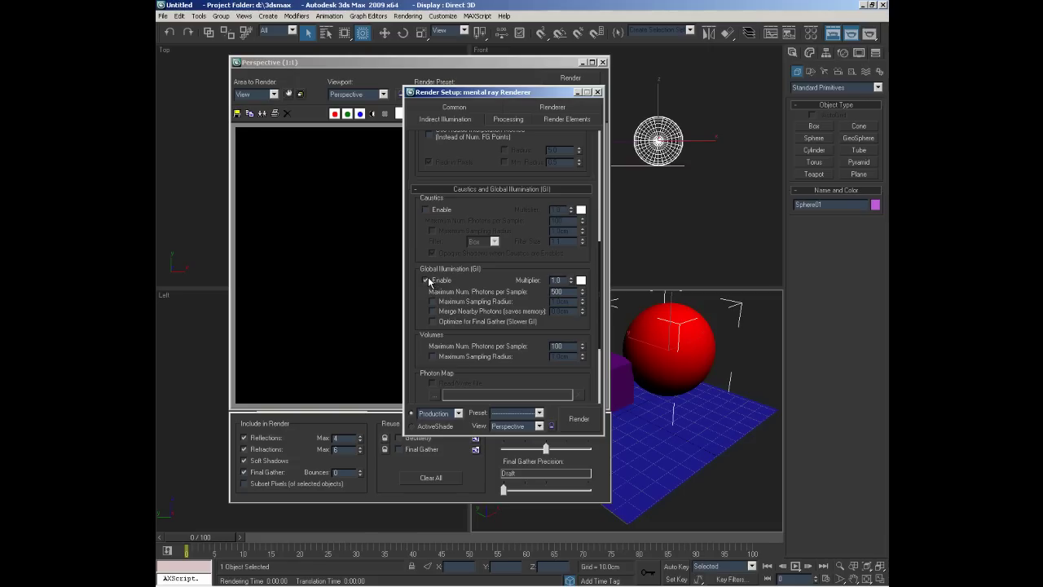
{"action": "left_click", "coordinate": [597, 92]}
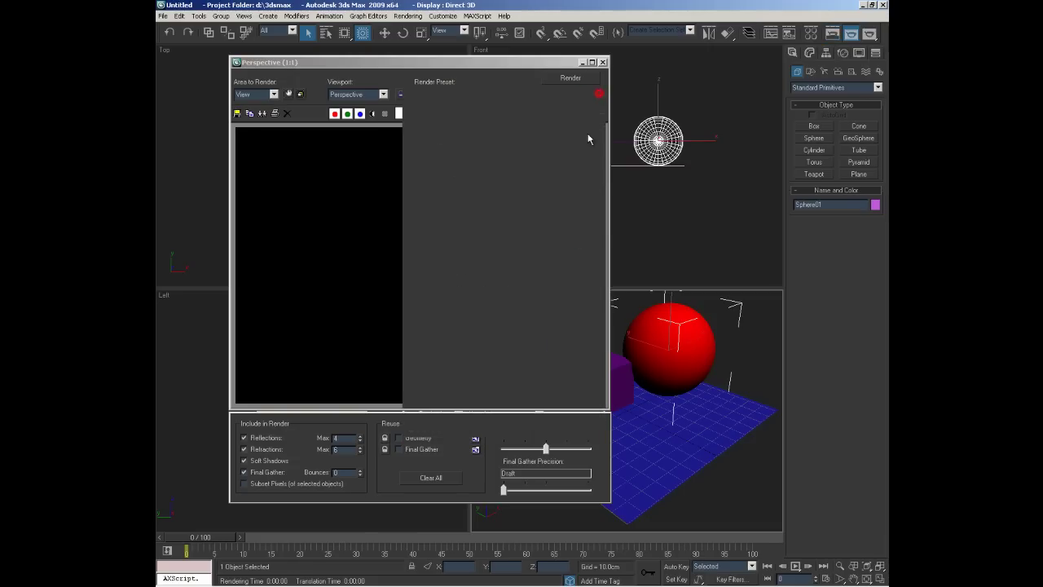
{"action": "left_click", "coordinate": [576, 78]}
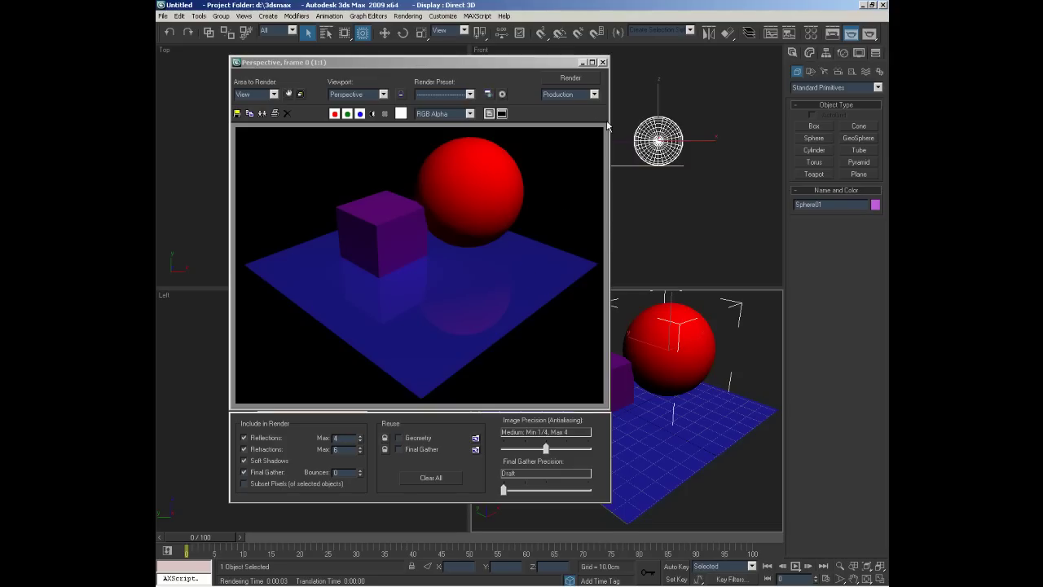
Reopen the Material Editor with the Red material.
{"action": "key", "text": "m"}
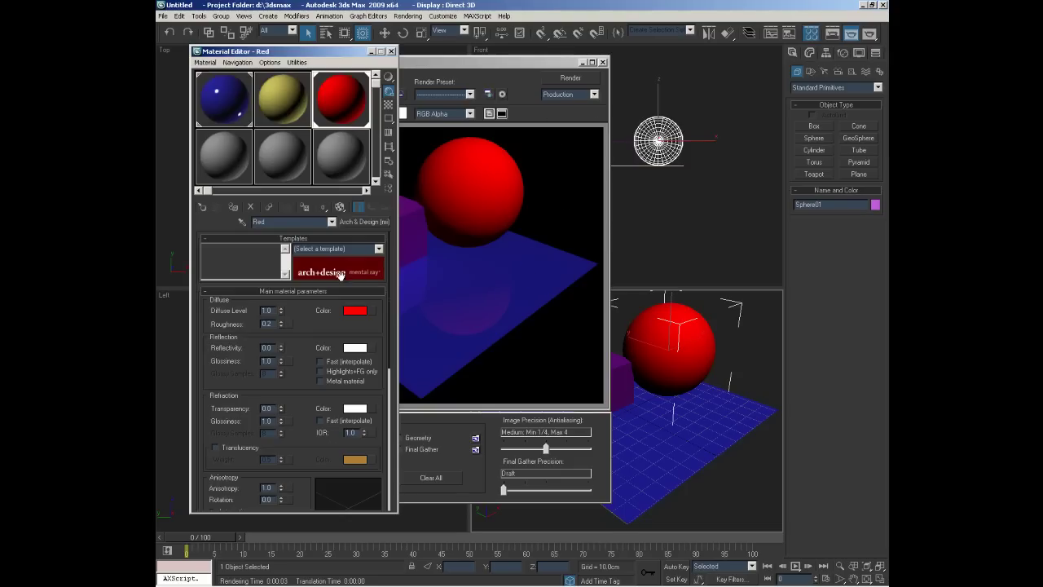